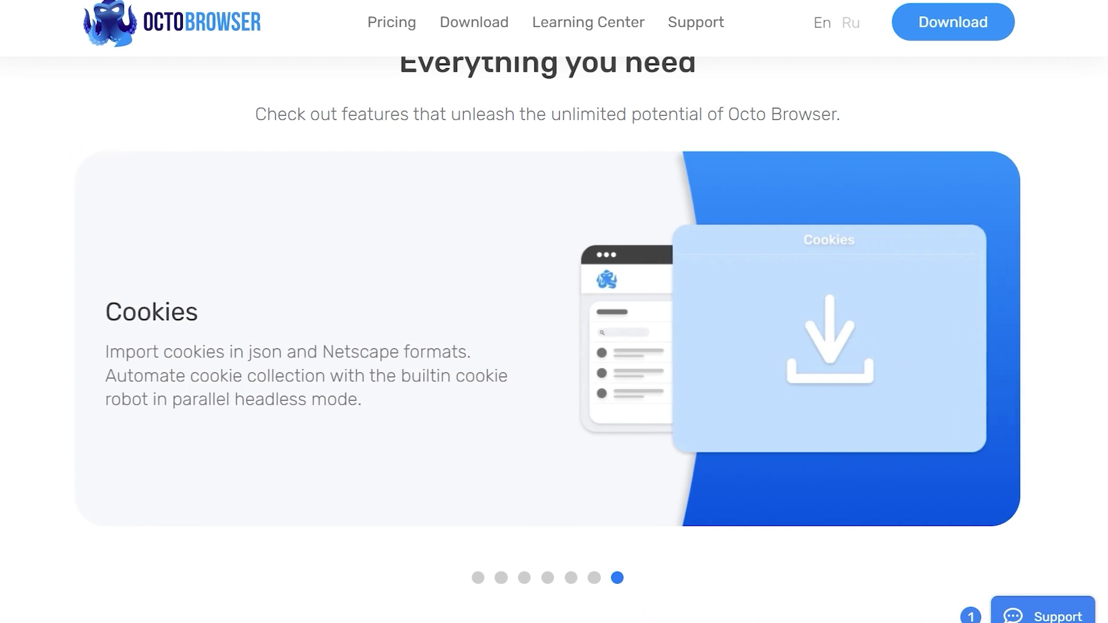
- Scroll through the 'Take full advantage' benefits section of the Octo Browser homepage
scroll(548, 317, "down", 2)
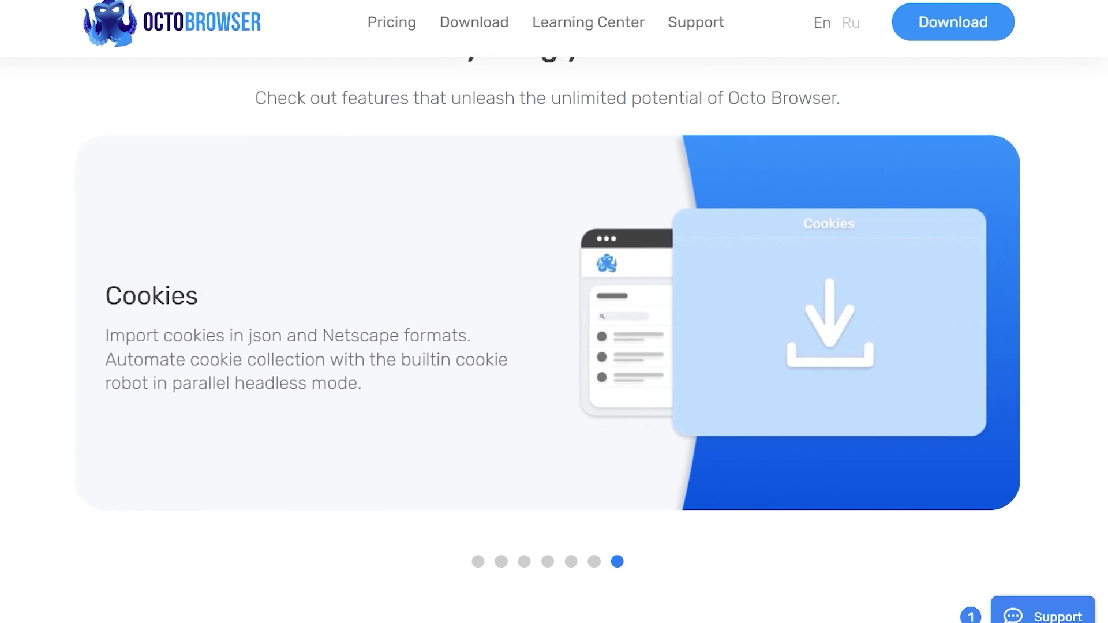
scroll(549, 317, "down", 2)
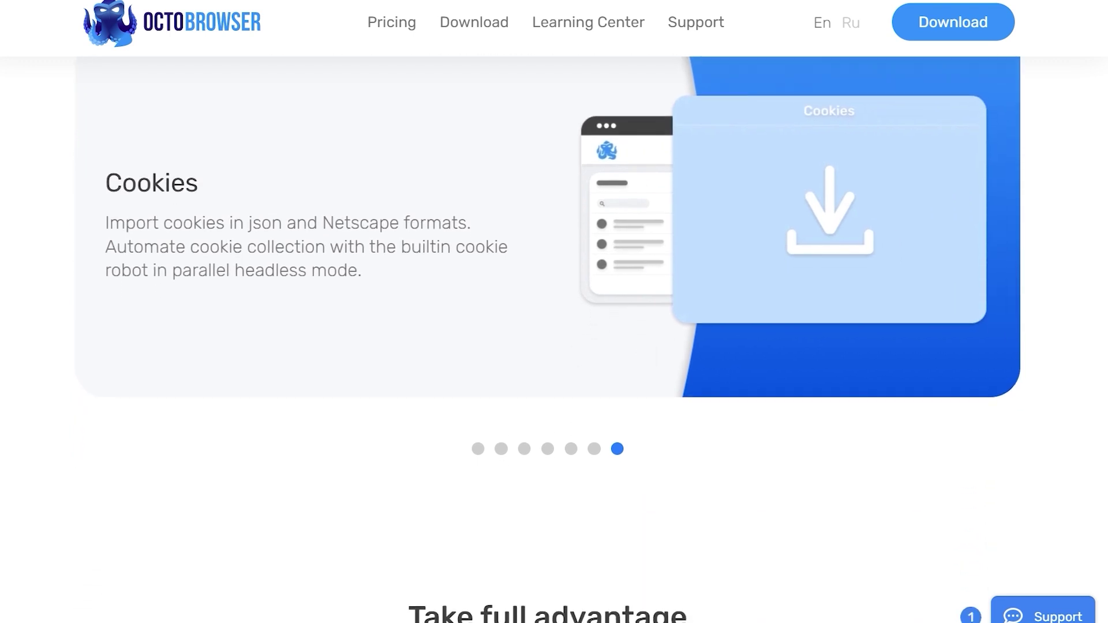
scroll(549, 317, "down", 2)
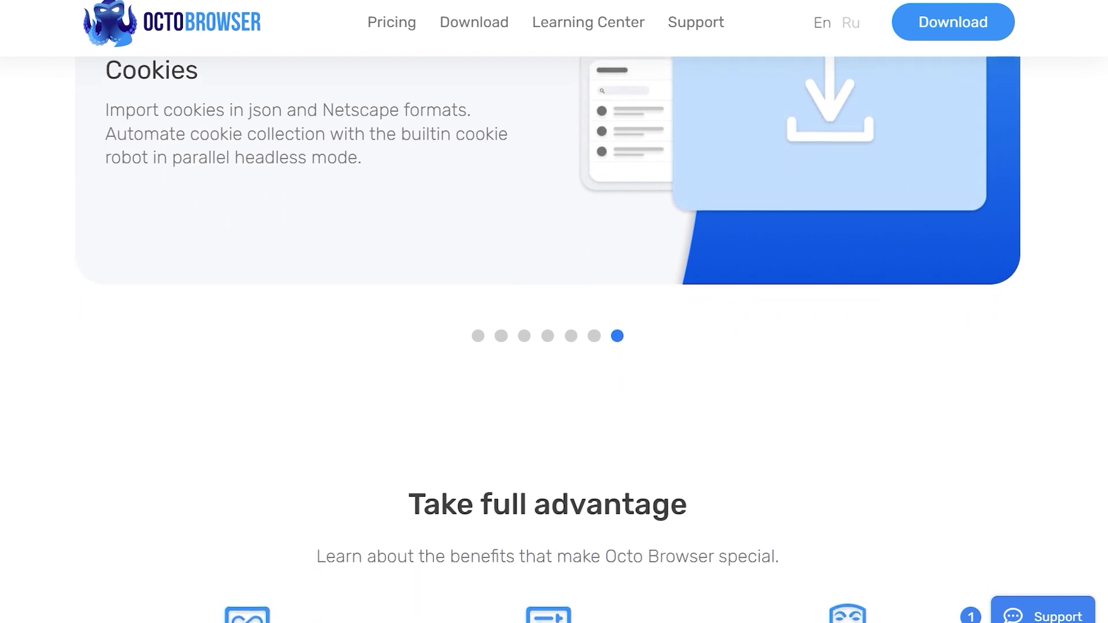
scroll(548, 317, "down", 2)
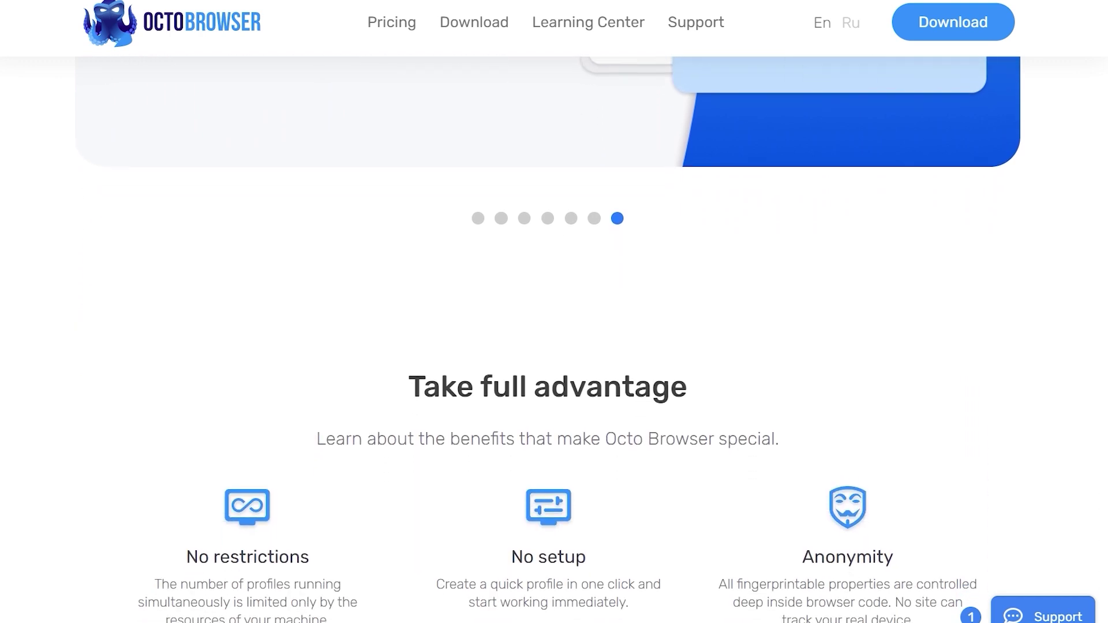
scroll(548, 318, "down", 2)
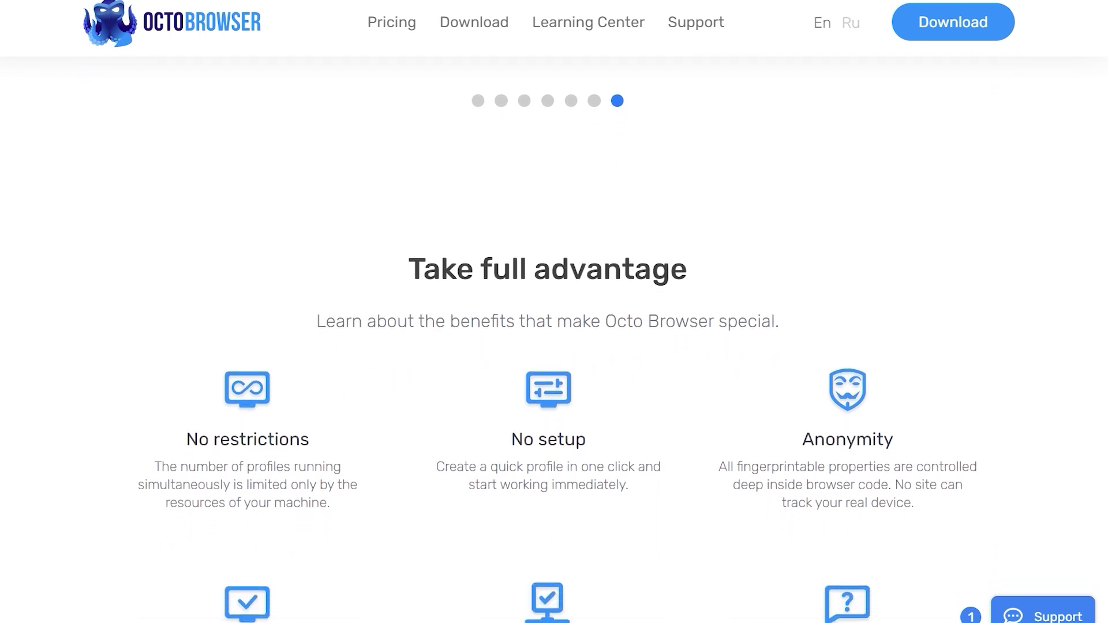
scroll(548, 317, "down", 1)
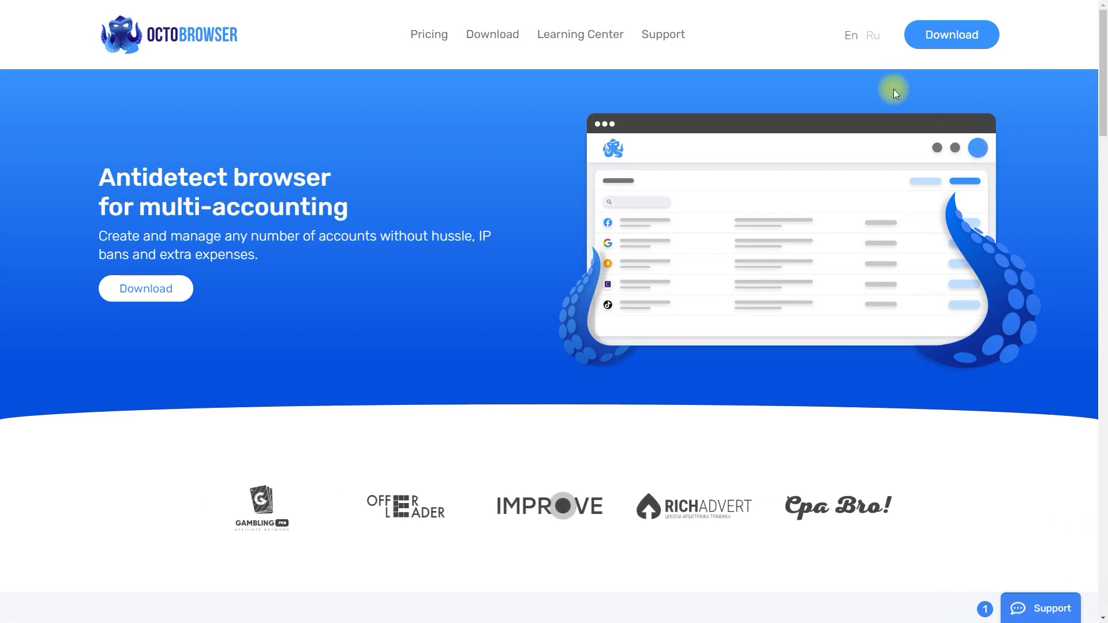
- Go to the Octo Browser download page, then bring up the app's empty Proxies page
left_click(939, 48)
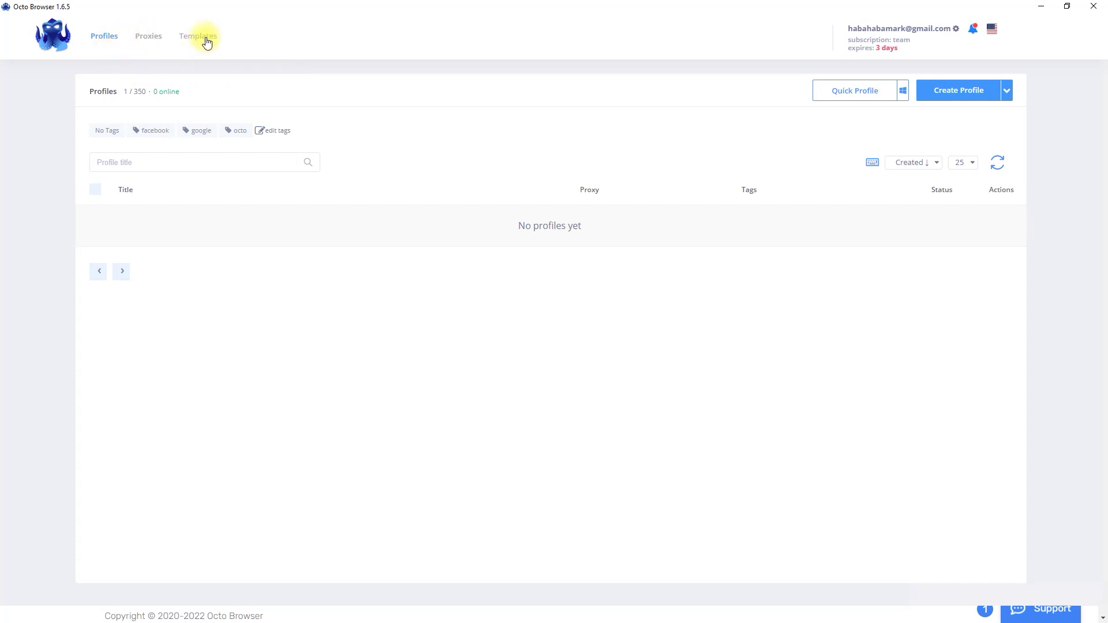
left_click(152, 44)
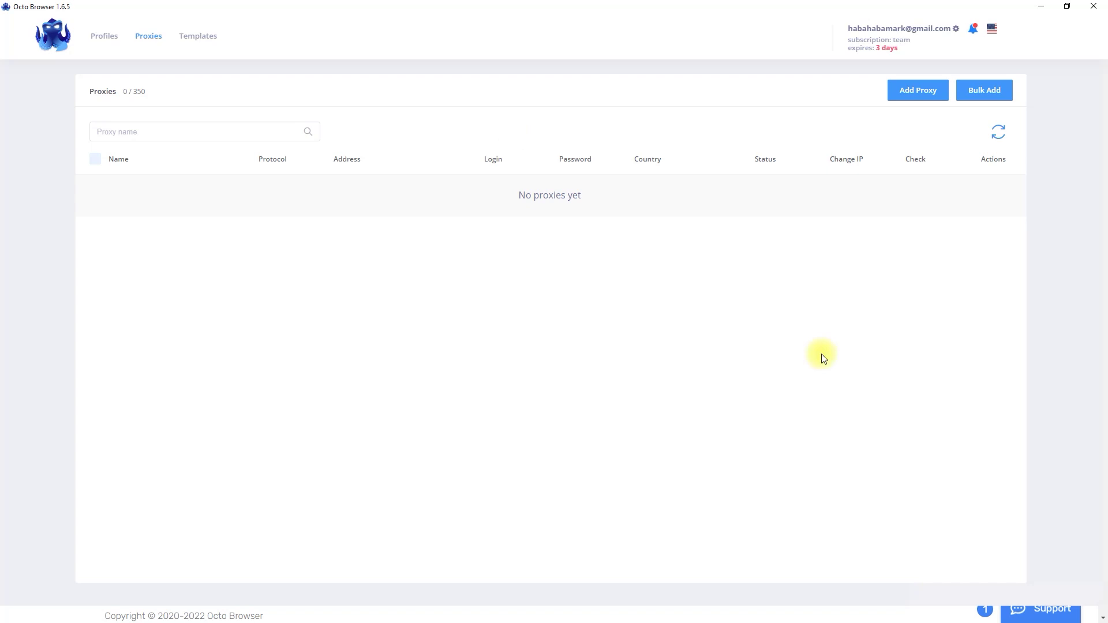
- Dismiss the bulk proxy import form and bring up the single Add proxy form instead
left_click(968, 96)
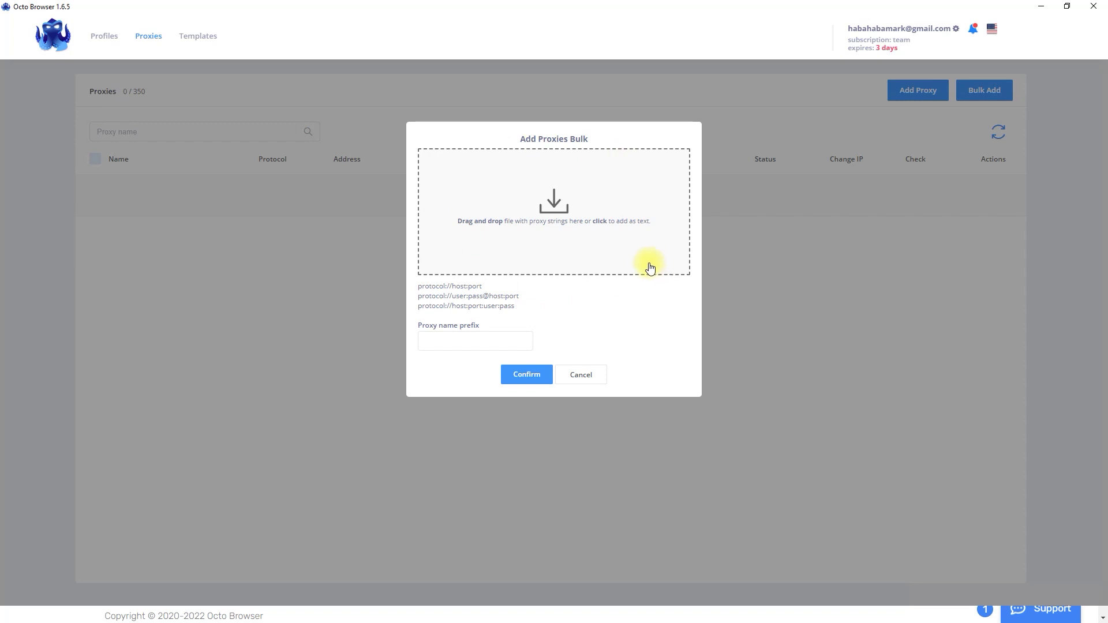
left_click(588, 378)
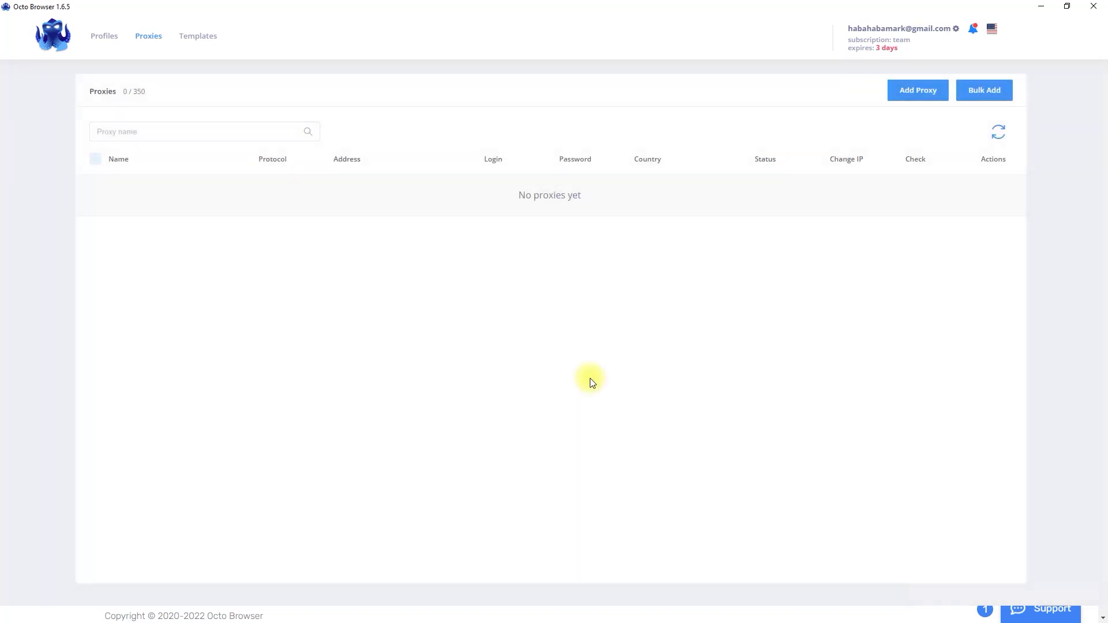
left_click(911, 93)
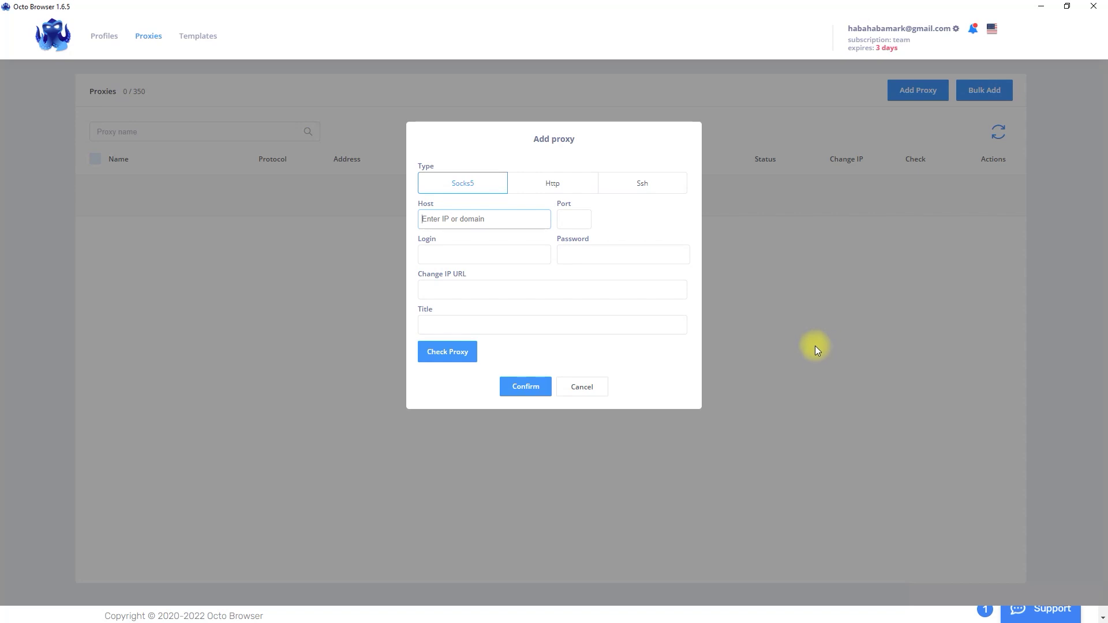
- Add a tested Http proxy titled Germany on port 53030 with the pasted host, login and password
left_click(564, 184)
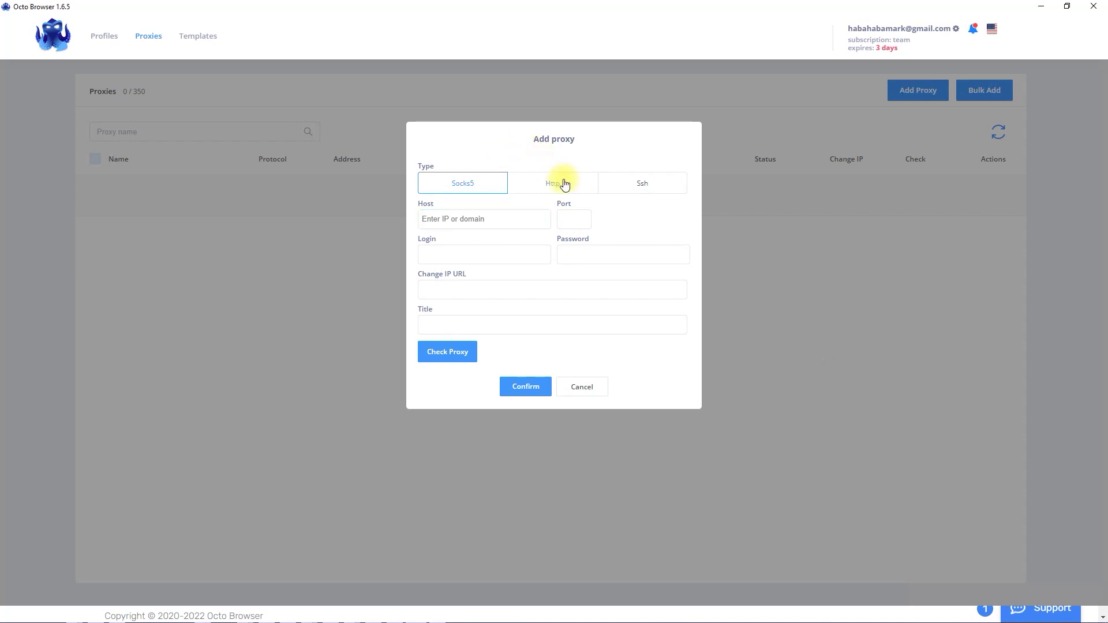
left_click(467, 220)
type("185.238.89.233")
left_click(574, 220)
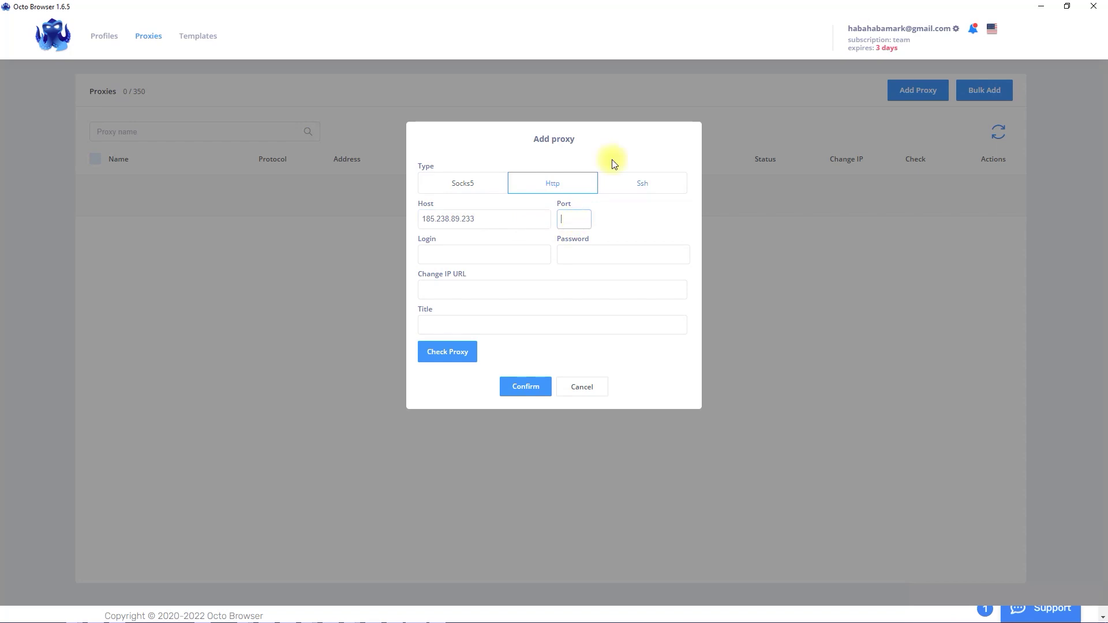
type("53030")
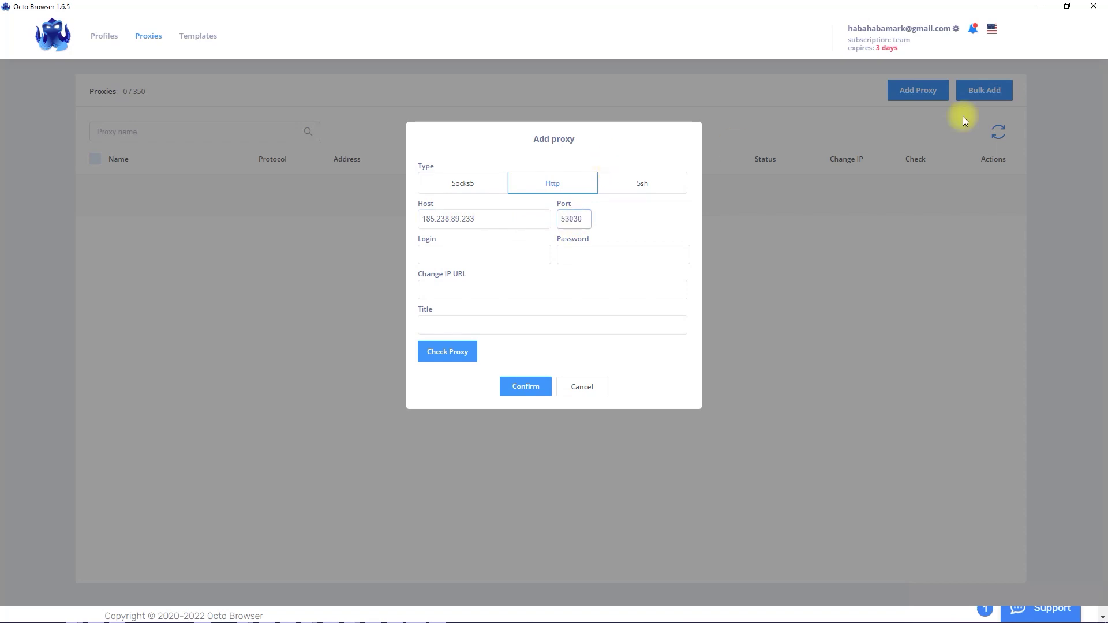
left_click(452, 254)
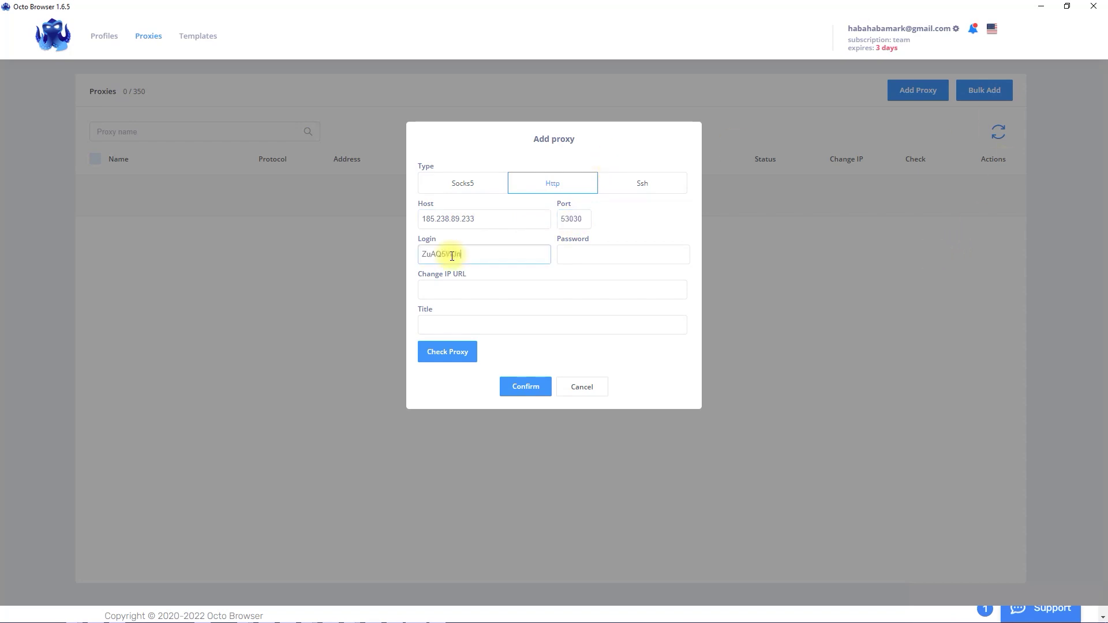
left_click(577, 257)
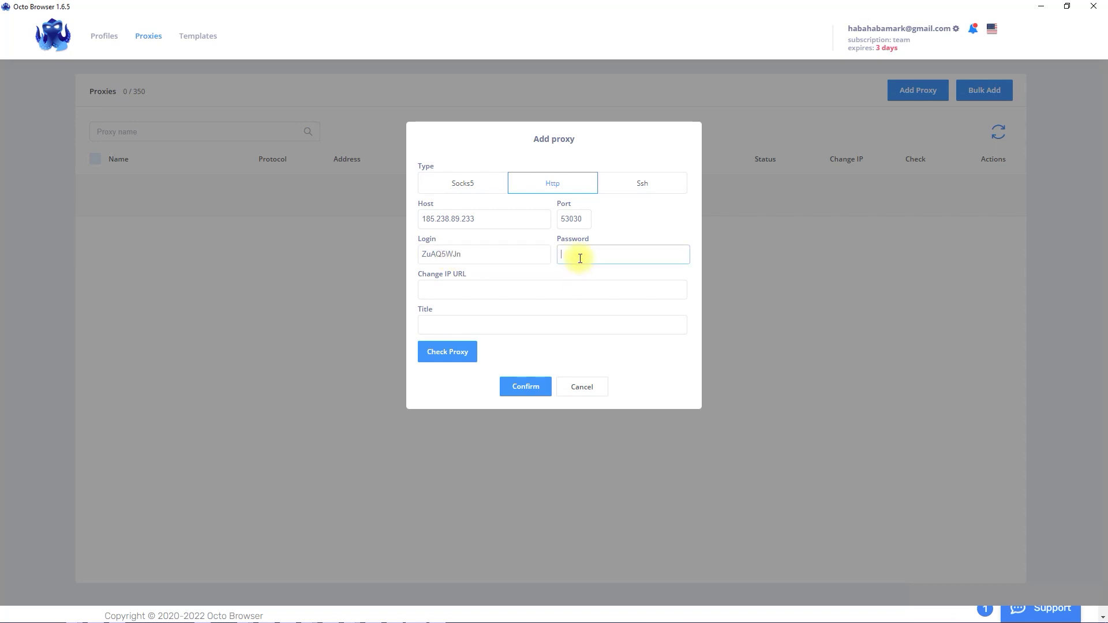
key("ctrl+v")
left_click(485, 318)
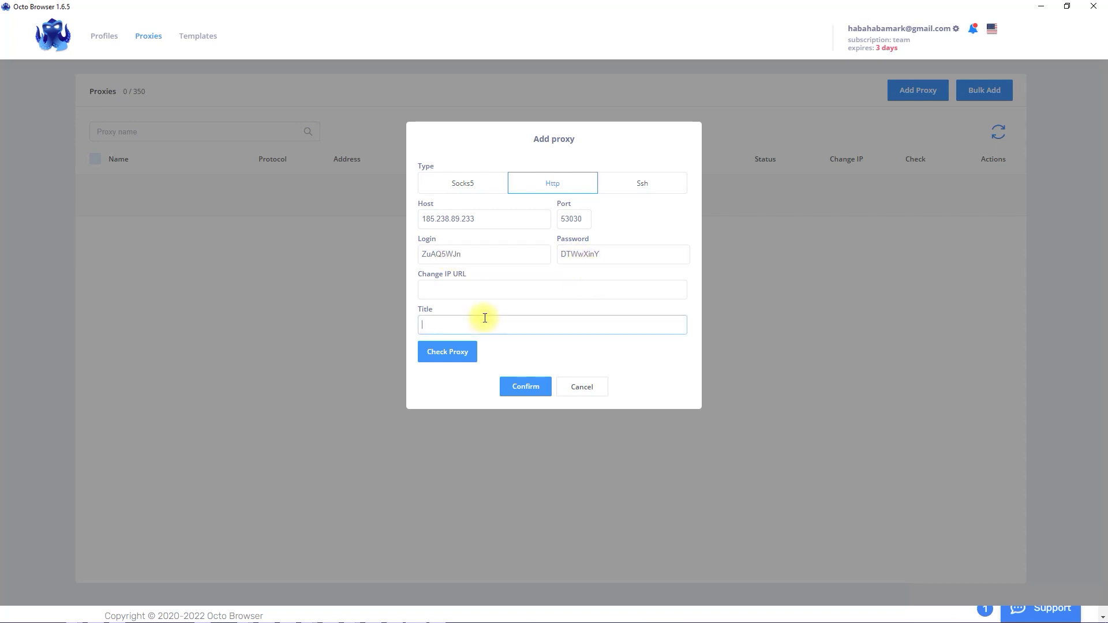
type("Germany")
left_click(448, 352)
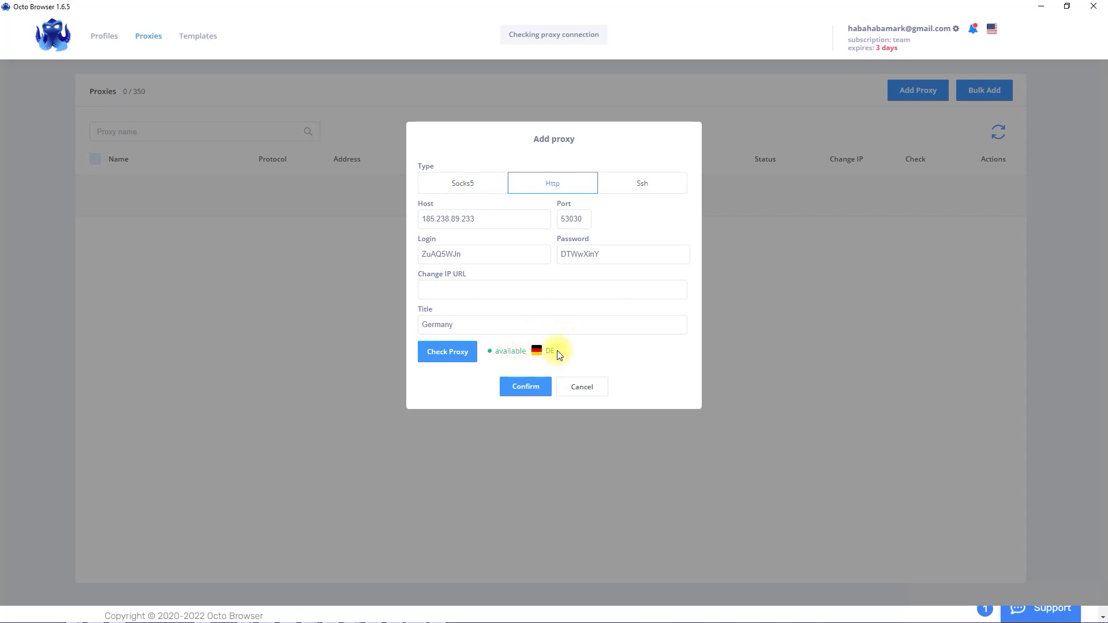
left_click(531, 387)
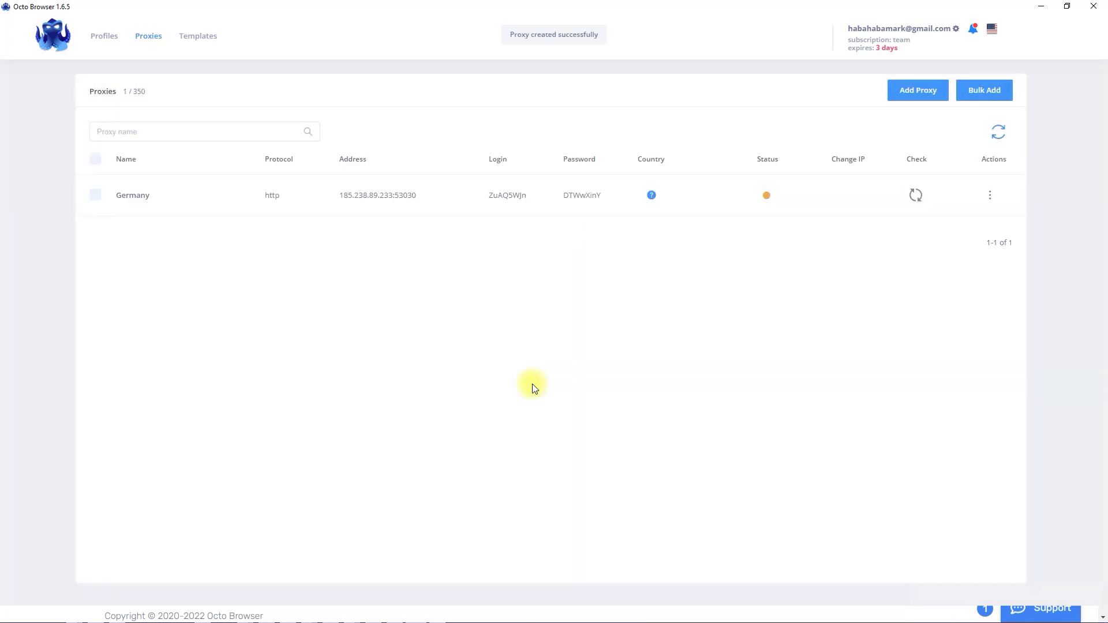
- Add a tested Http proxy titled USA on port 61084, then start a new profile
left_click(916, 91)
left_click(549, 180)
left_click(453, 218)
type("194.190.170.55")
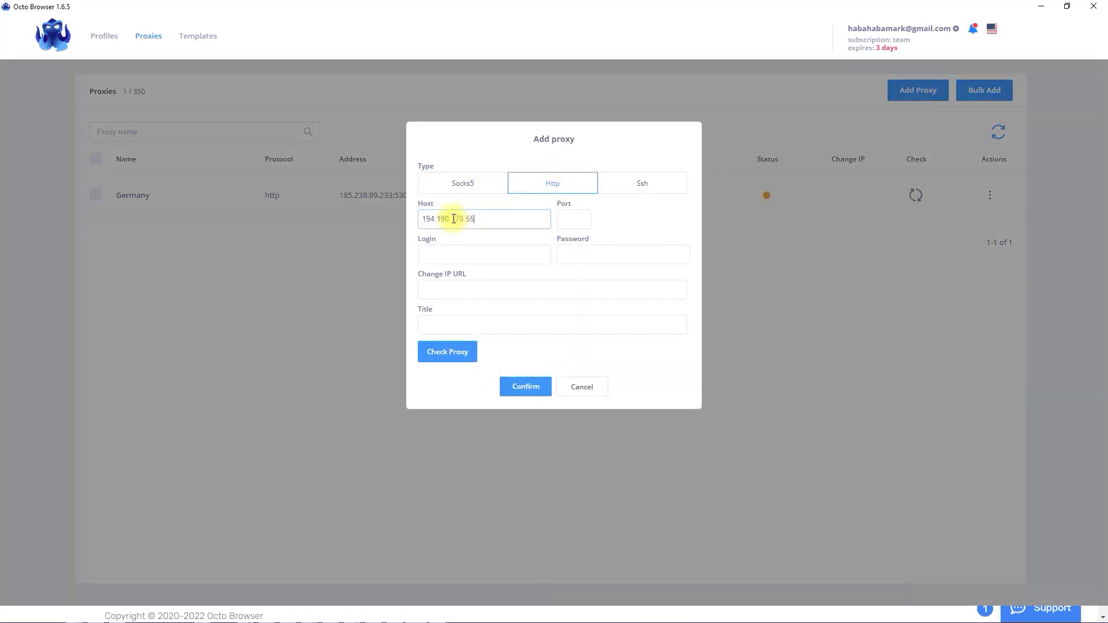
left_click(573, 219)
key("ctrl+v")
left_click(497, 255)
key("ctrl+v")
left_click(588, 256)
key("ctrl+v")
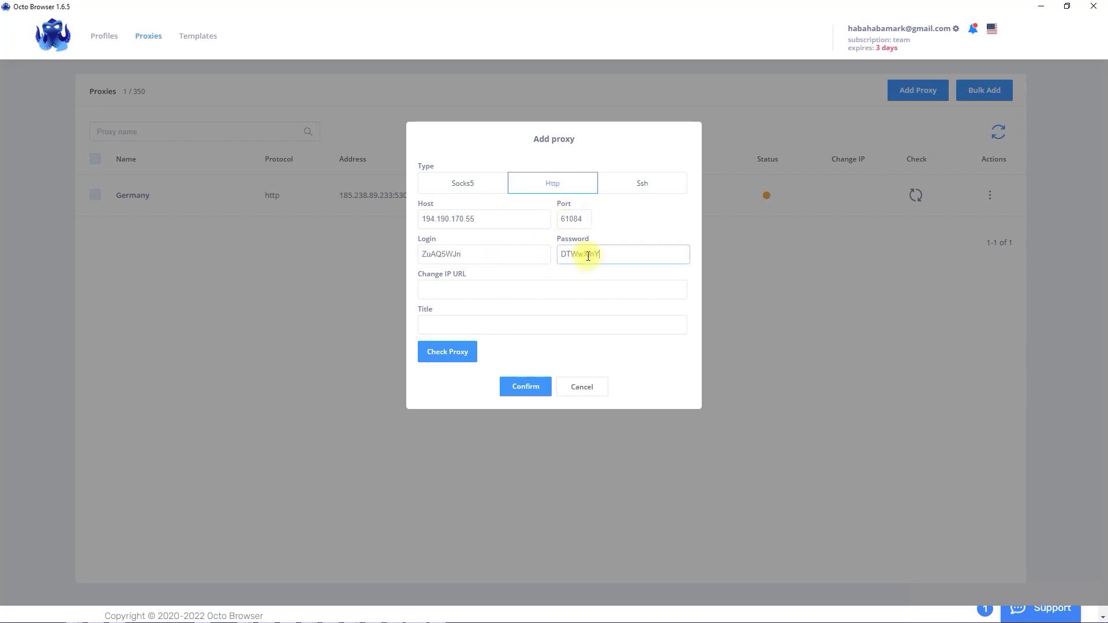
left_click(506, 325)
type("USA")
left_click(452, 351)
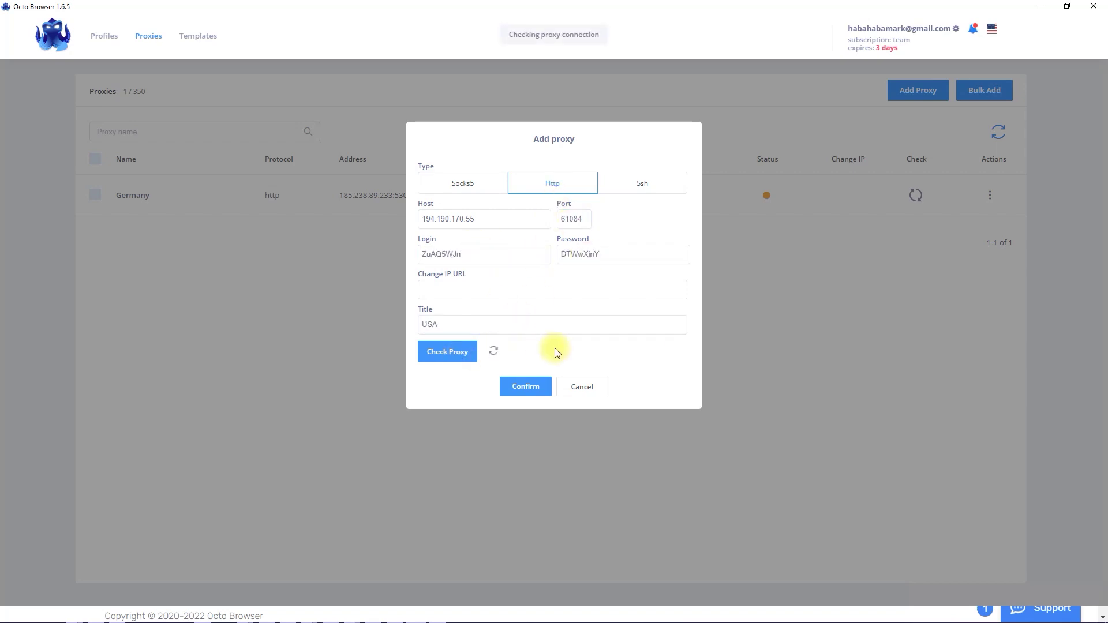
left_click(525, 386)
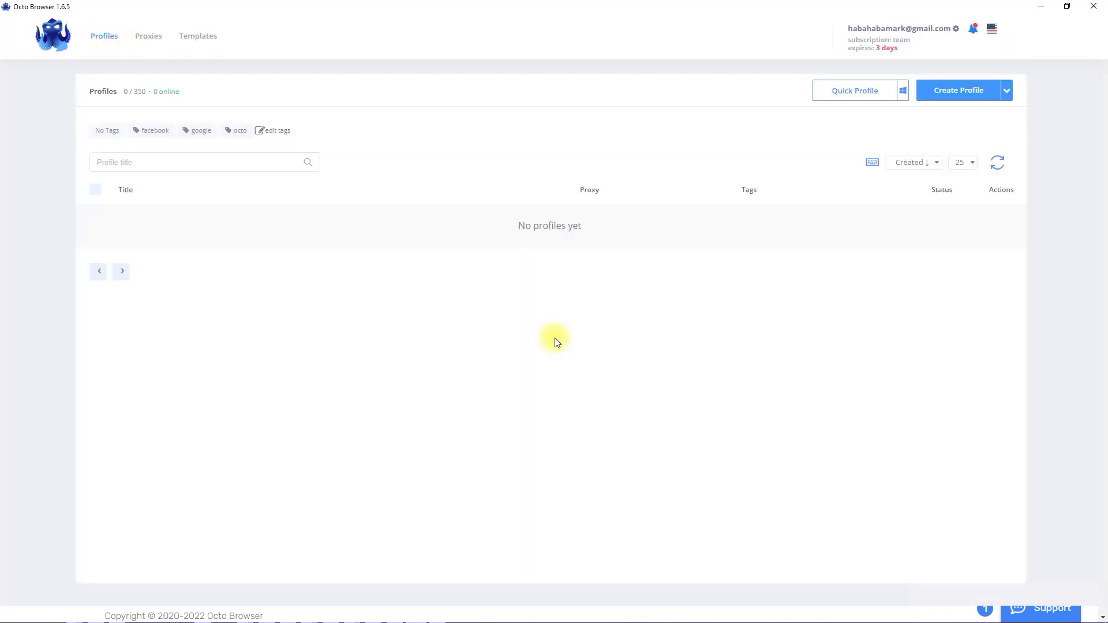
left_click(1007, 92)
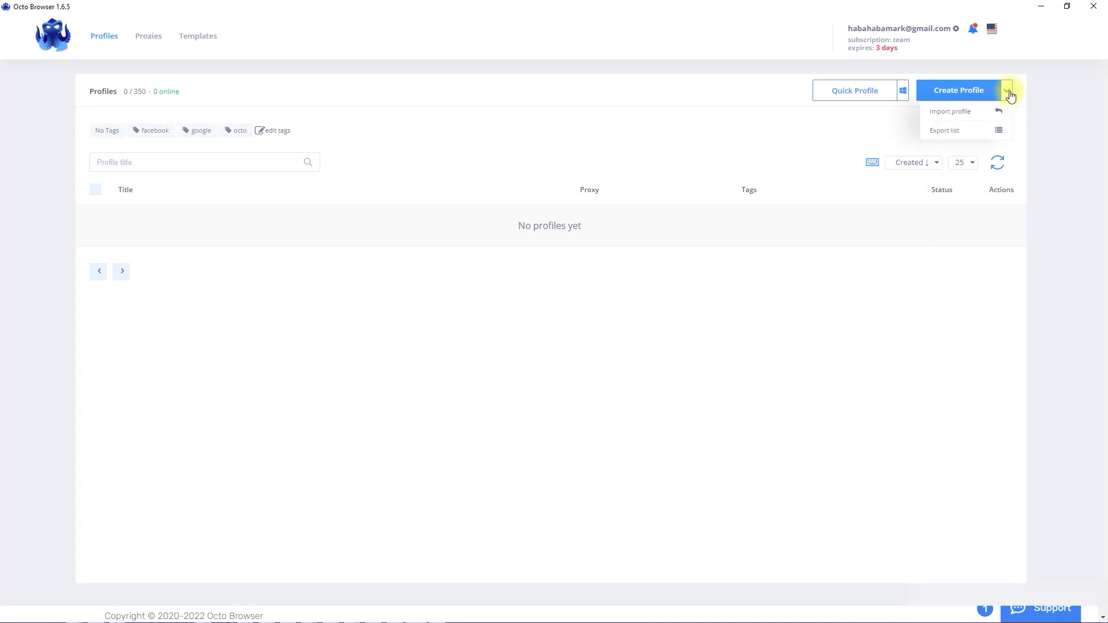
left_click(973, 91)
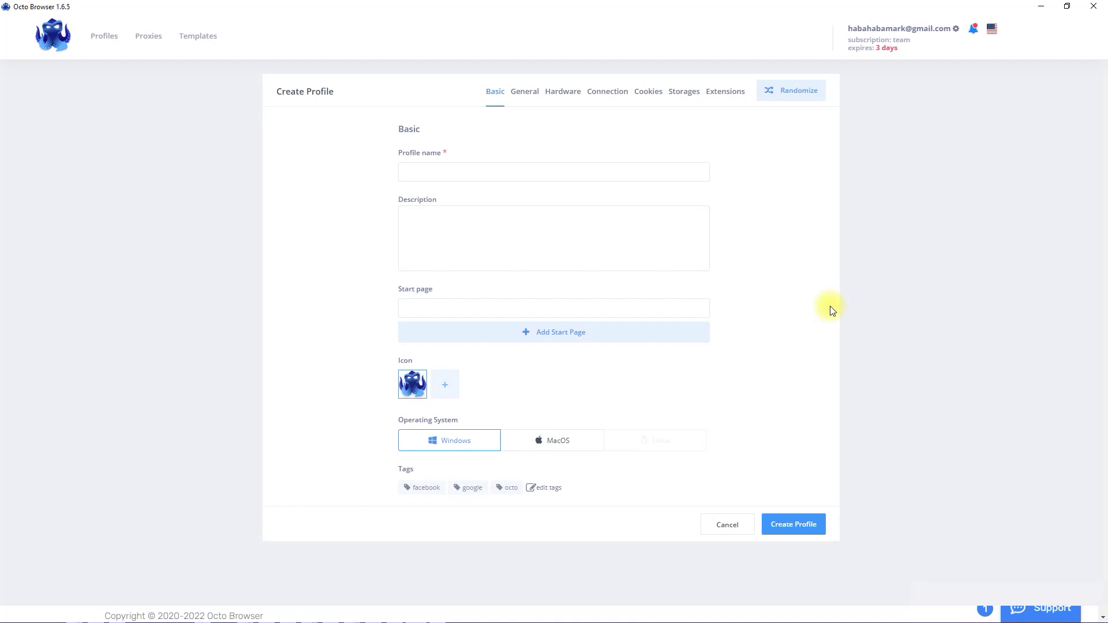
- Name the new profile Crypto1 with start page google.com
left_click(527, 173)
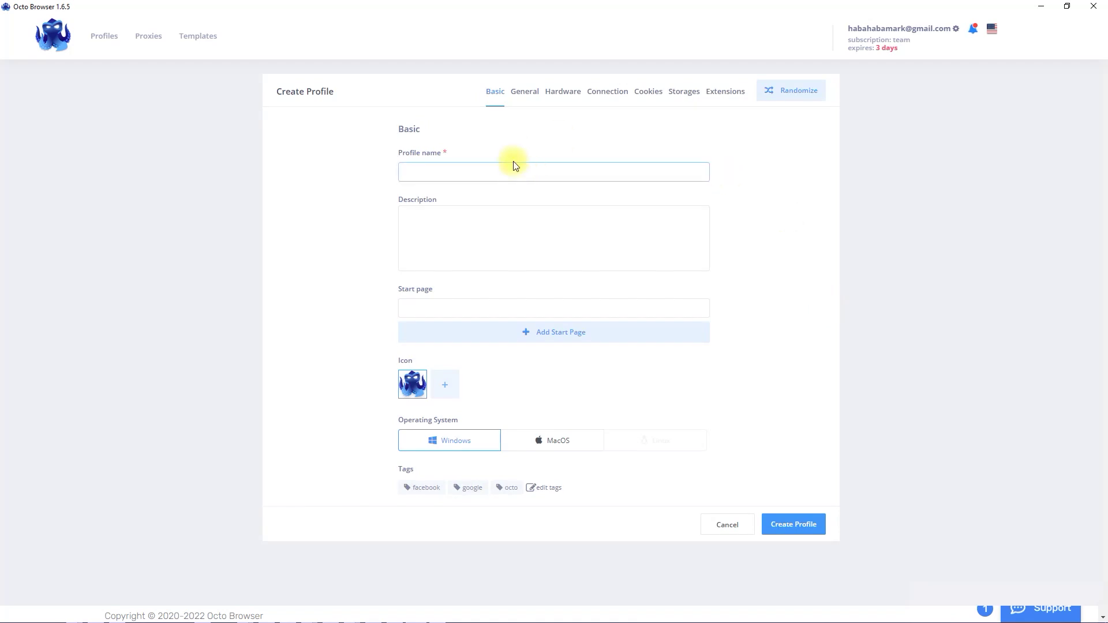
type("Crypto1")
left_click(527, 308)
type("google.com")
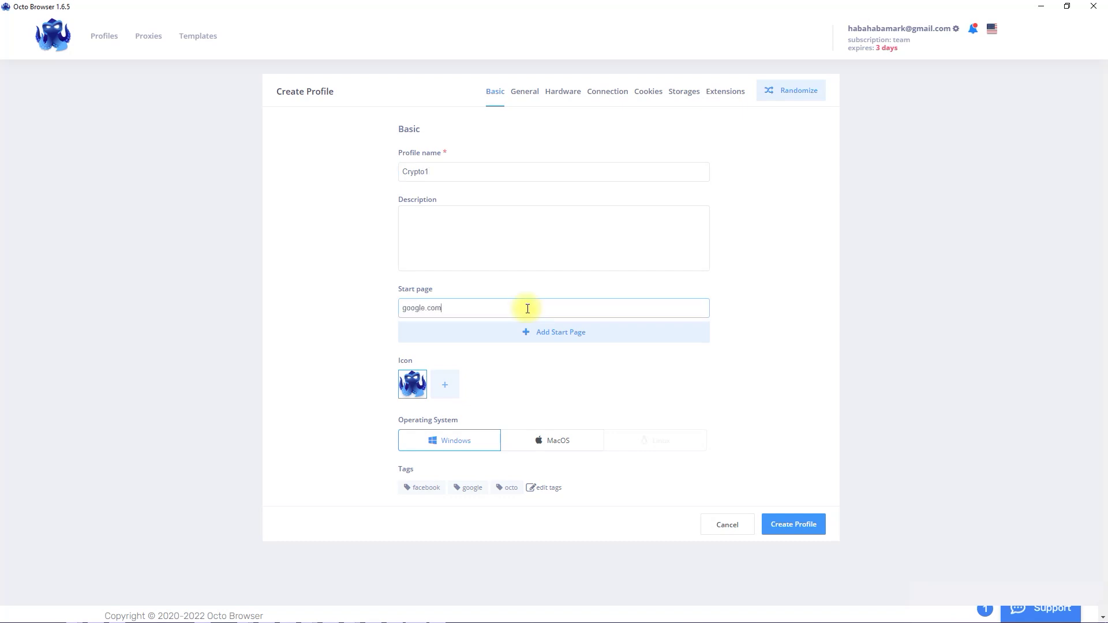
left_click(633, 373)
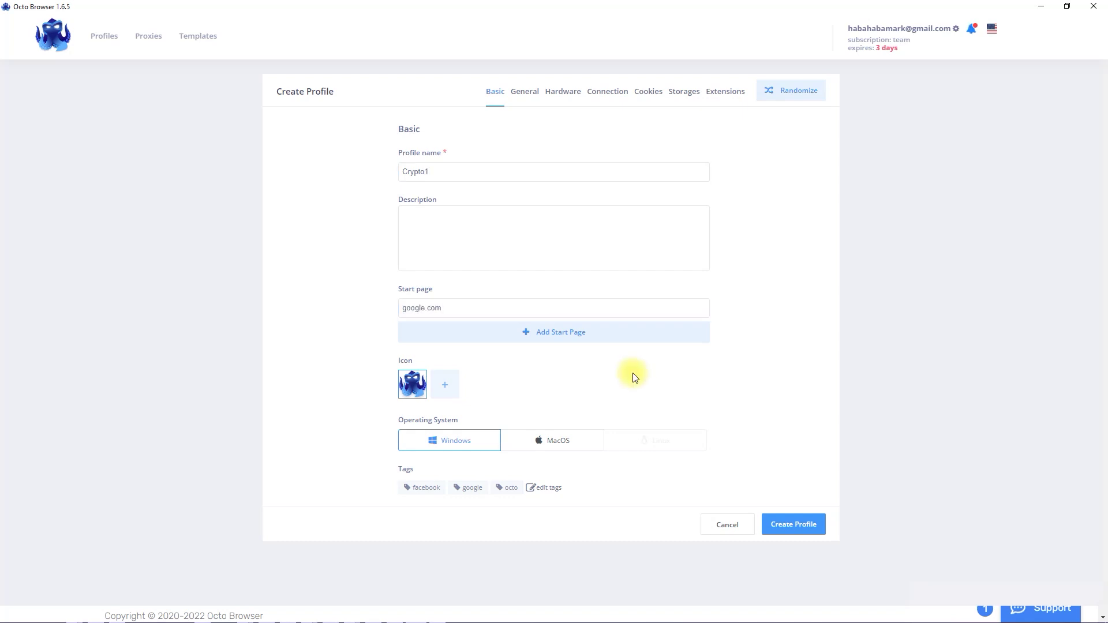
- Randomize the hardware to 8 GB memory and an AMD Radeon HD 8670D renderer
left_click(562, 93)
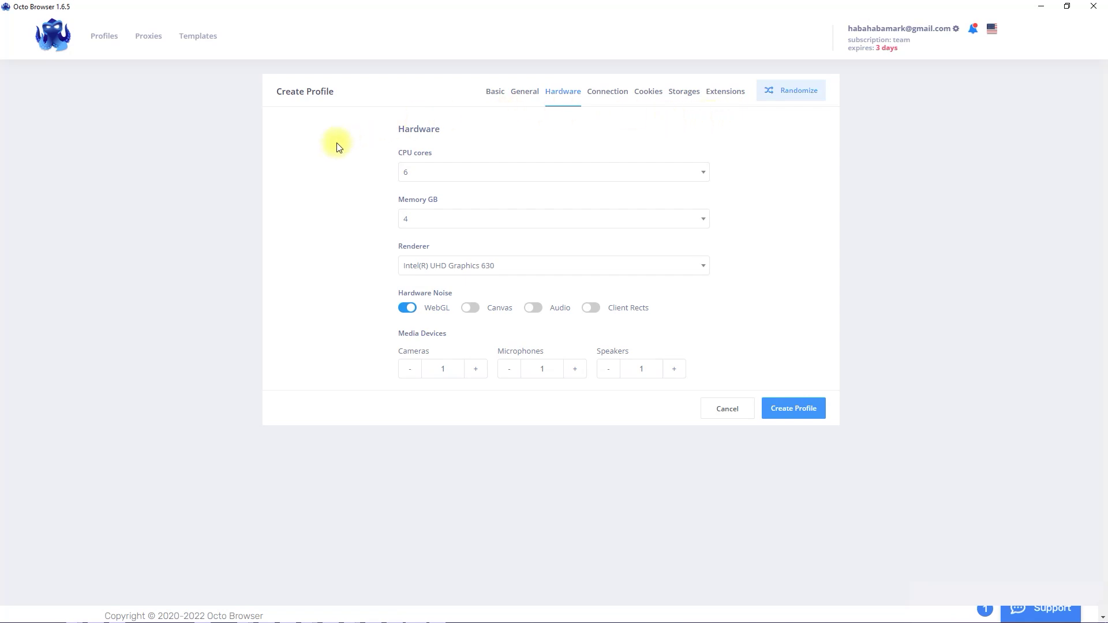
left_click(803, 94)
left_click(609, 92)
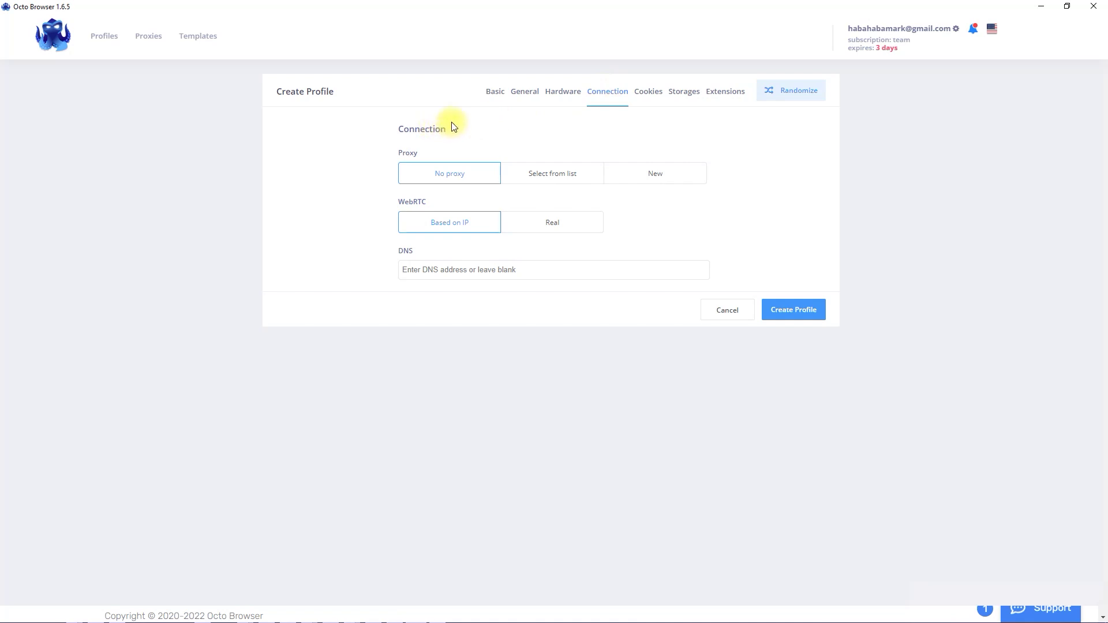
- Assign the saved Germany proxy to the Crypto1 profile
left_click(569, 174)
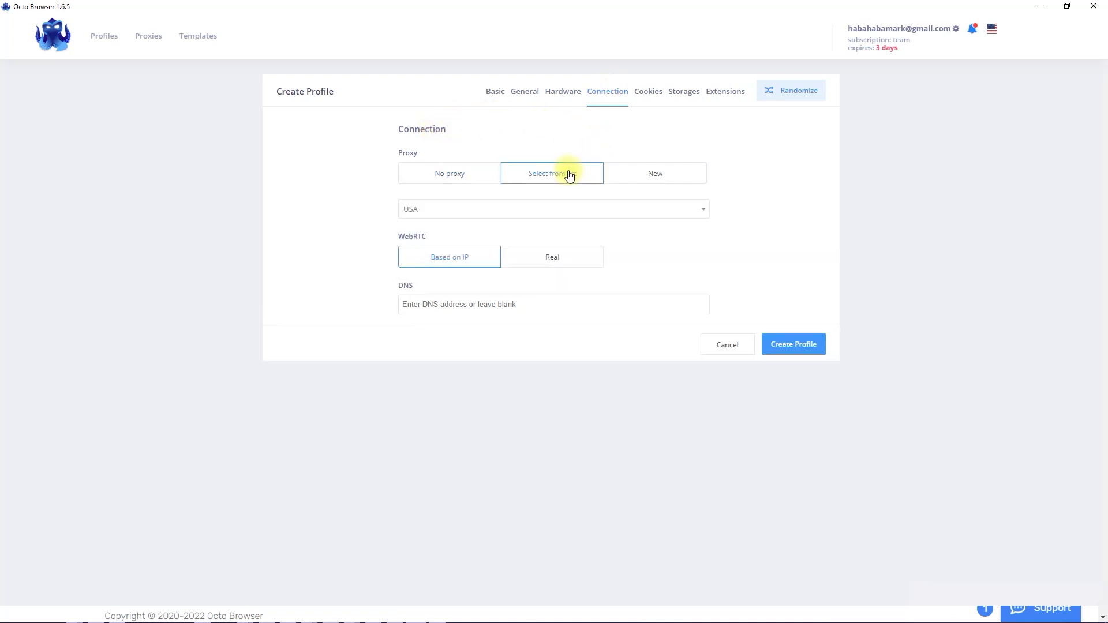
left_click(571, 209)
left_click(524, 246)
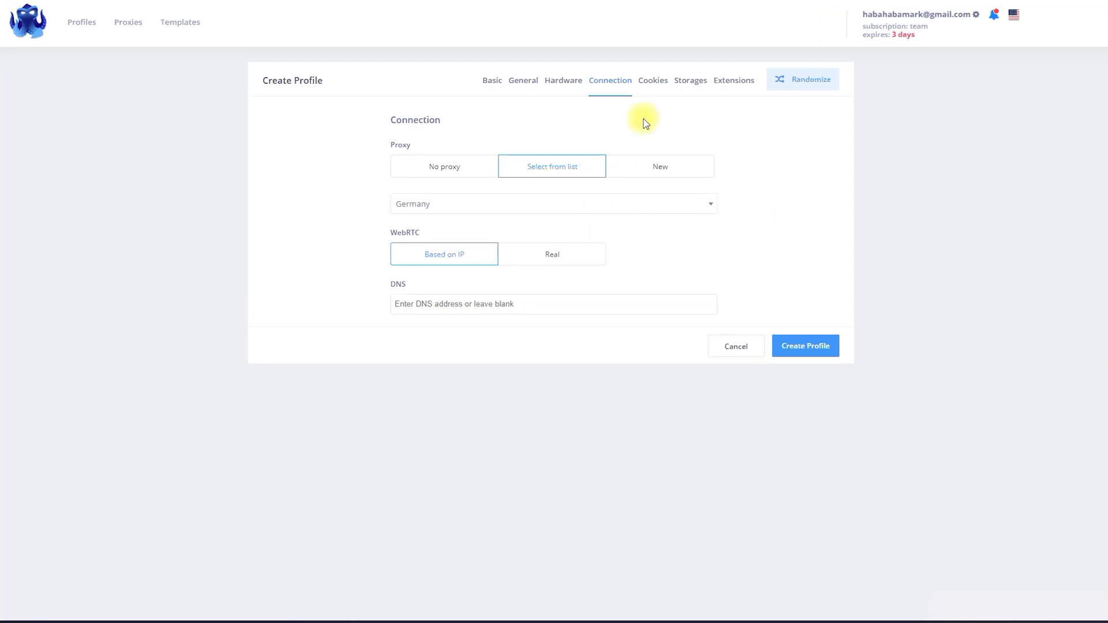
- Set the profile language manually to German [de]
left_click(527, 84)
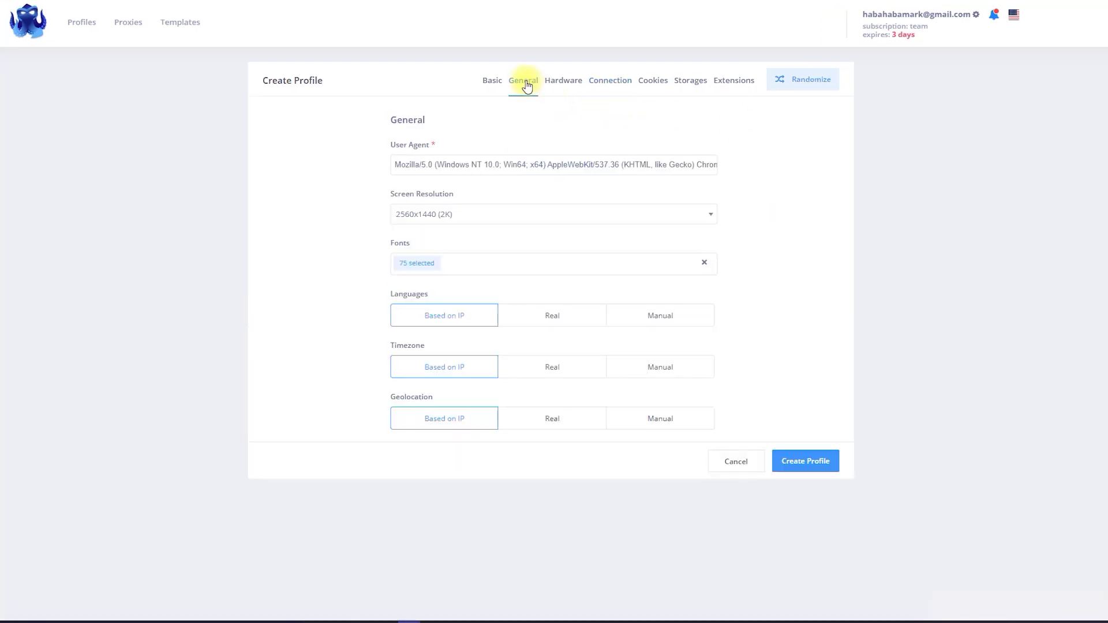
left_click(671, 316)
left_click(564, 342)
type("ge")
left_click(393, 383)
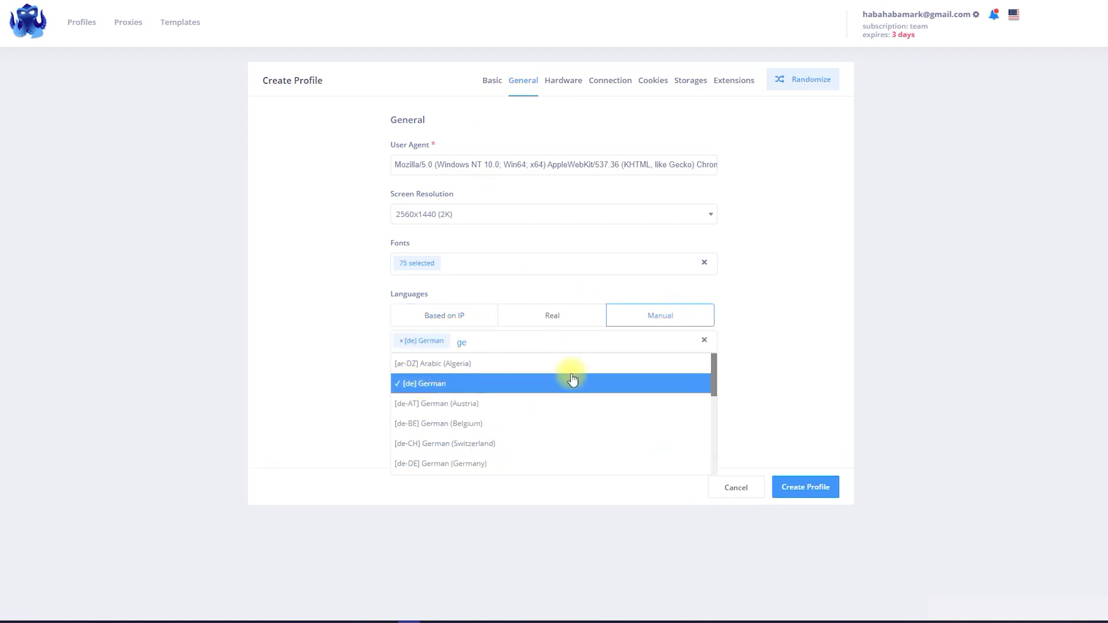
left_click(834, 428)
- Set the profile timezone manually to Europe/Berlin
left_click(660, 392)
left_click(559, 420)
type("ber")
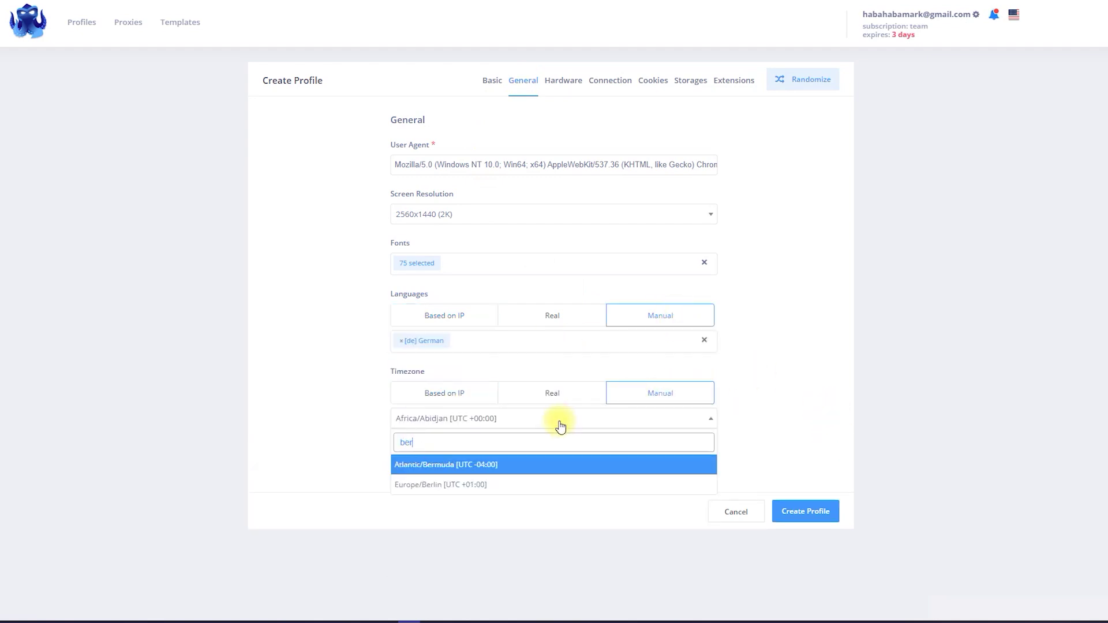
left_click(457, 485)
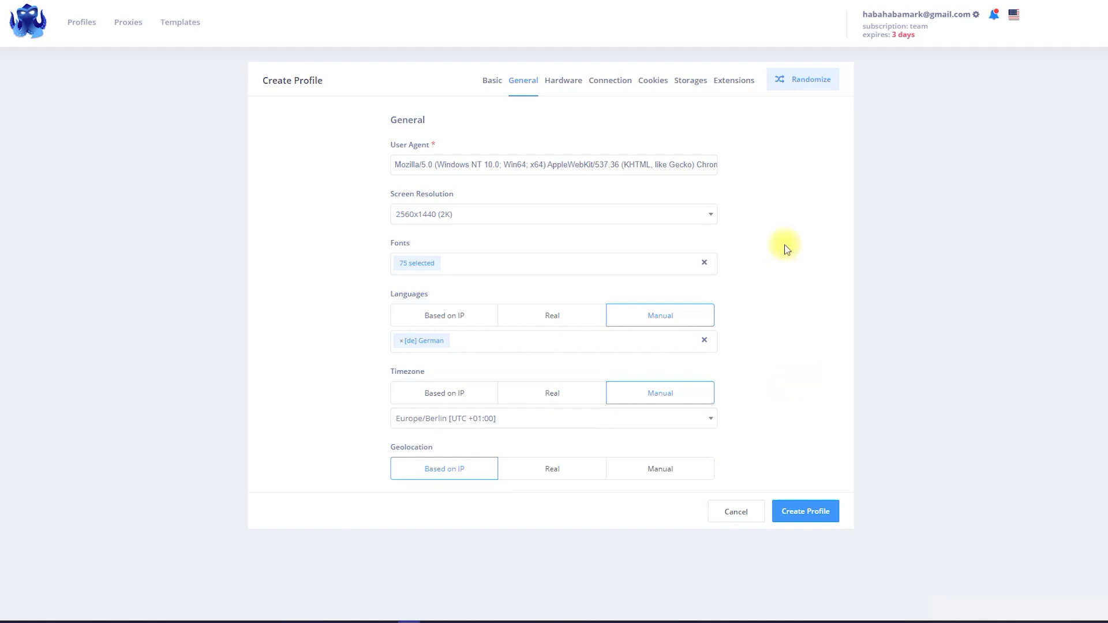
left_click(655, 81)
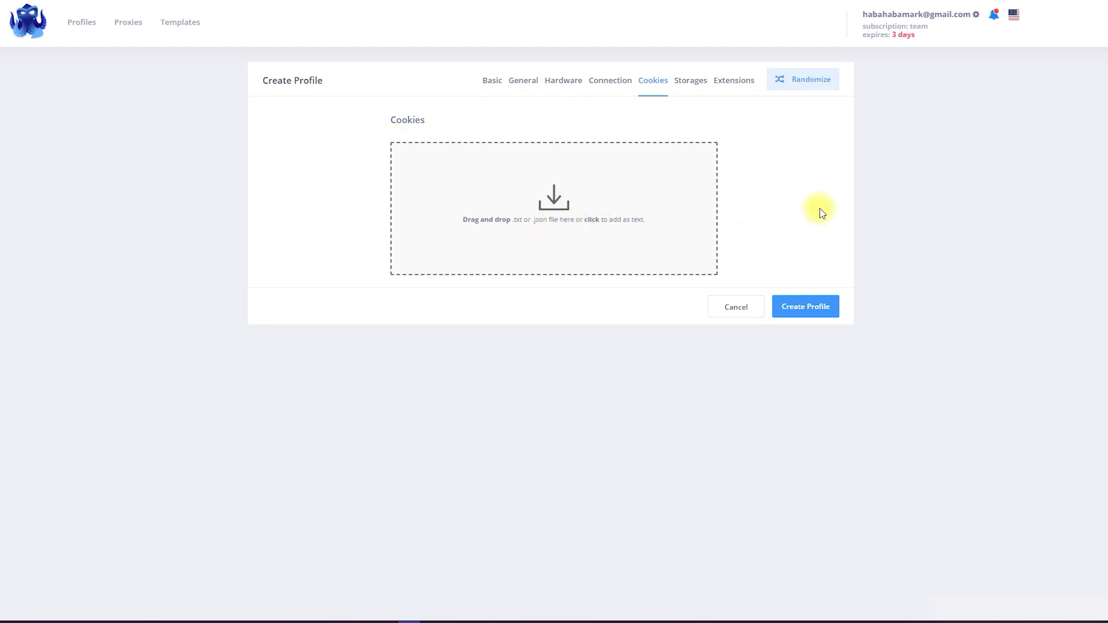
- Save the Crypto1 profile and begin a second profile
left_click(808, 303)
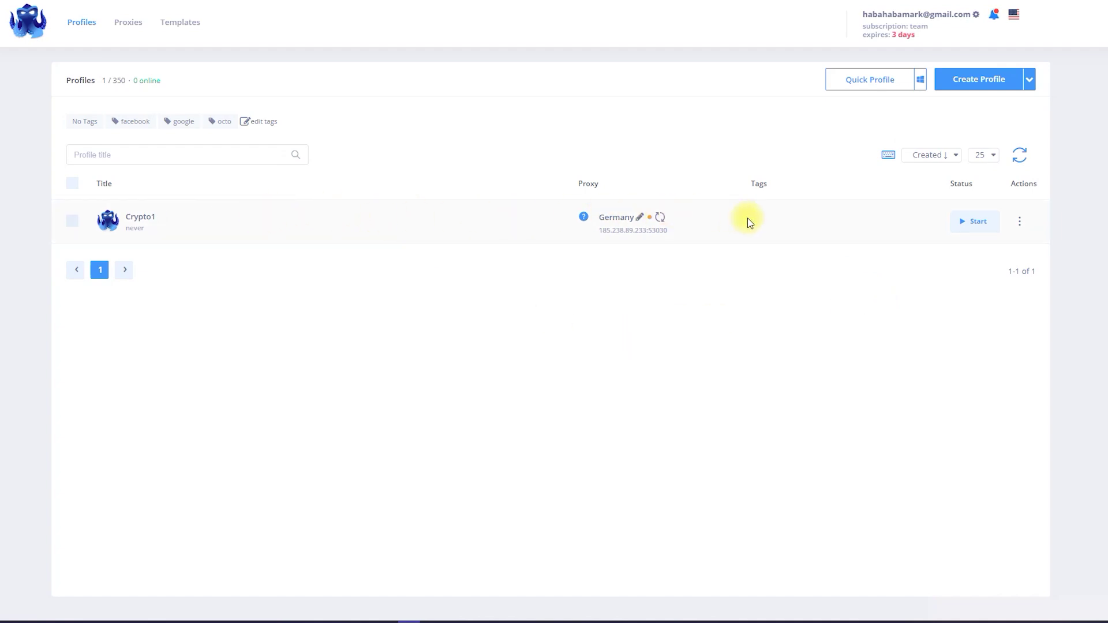
left_click(992, 68)
- Create Crypto2 with start page google.com, manual languages and the USA proxy, then start both profiles
type("Crypto2")
left_click(438, 304)
type("google.com")
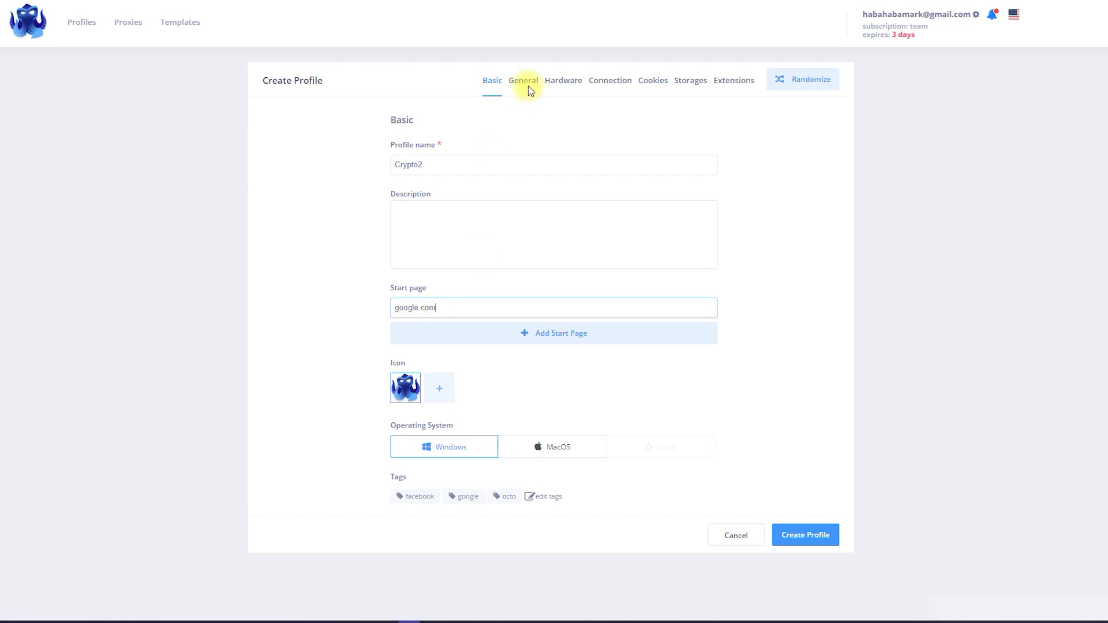
left_click(524, 80)
left_click(649, 313)
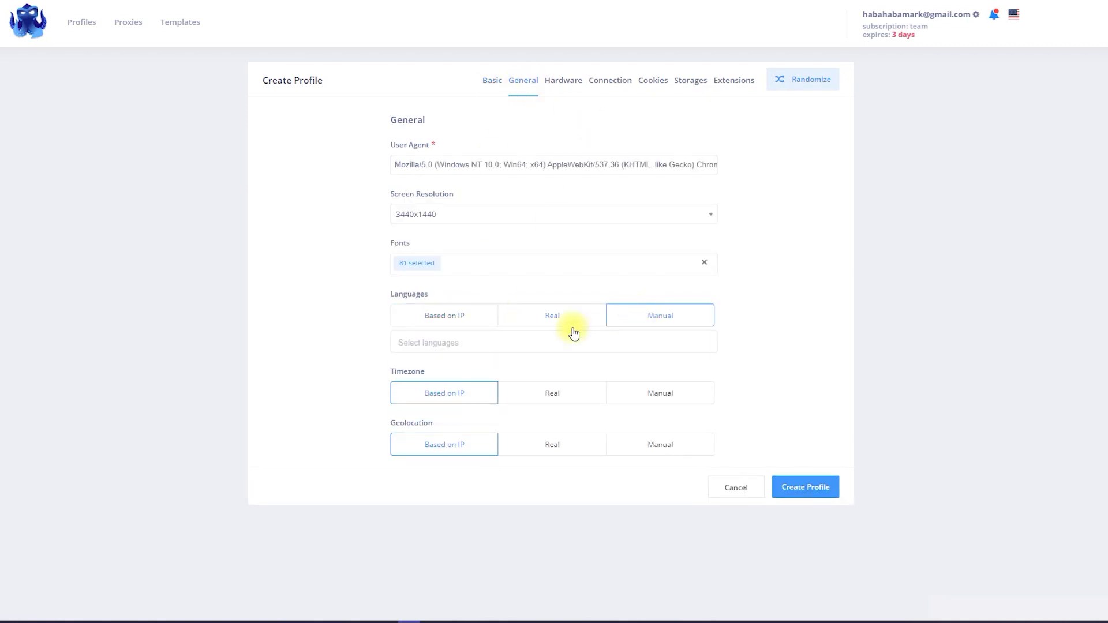
left_click(499, 344)
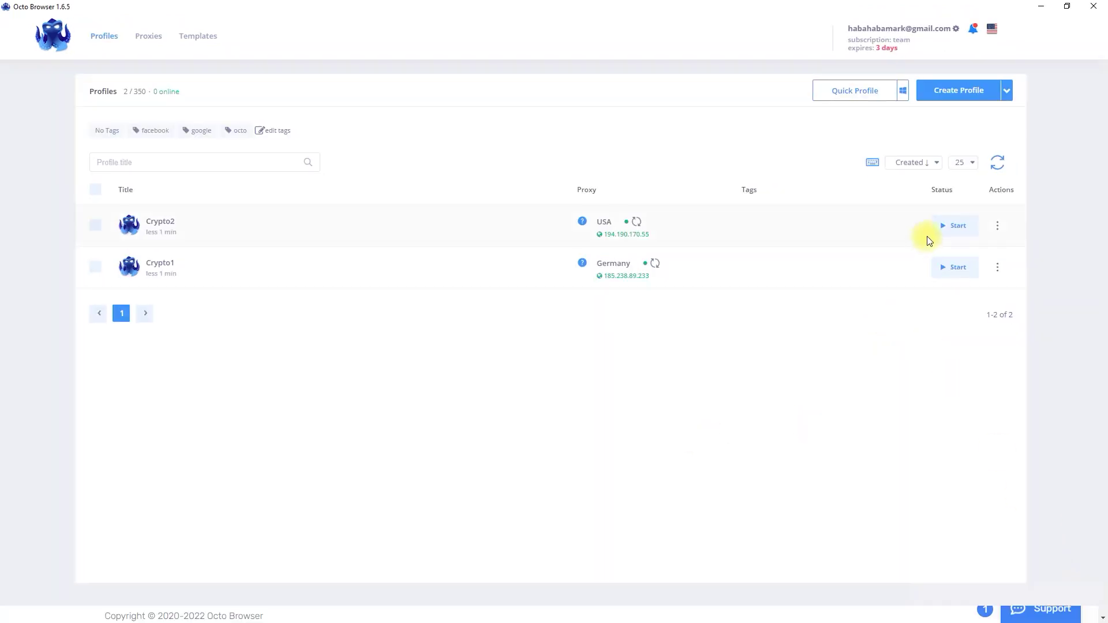
left_click(973, 221)
left_click(958, 267)
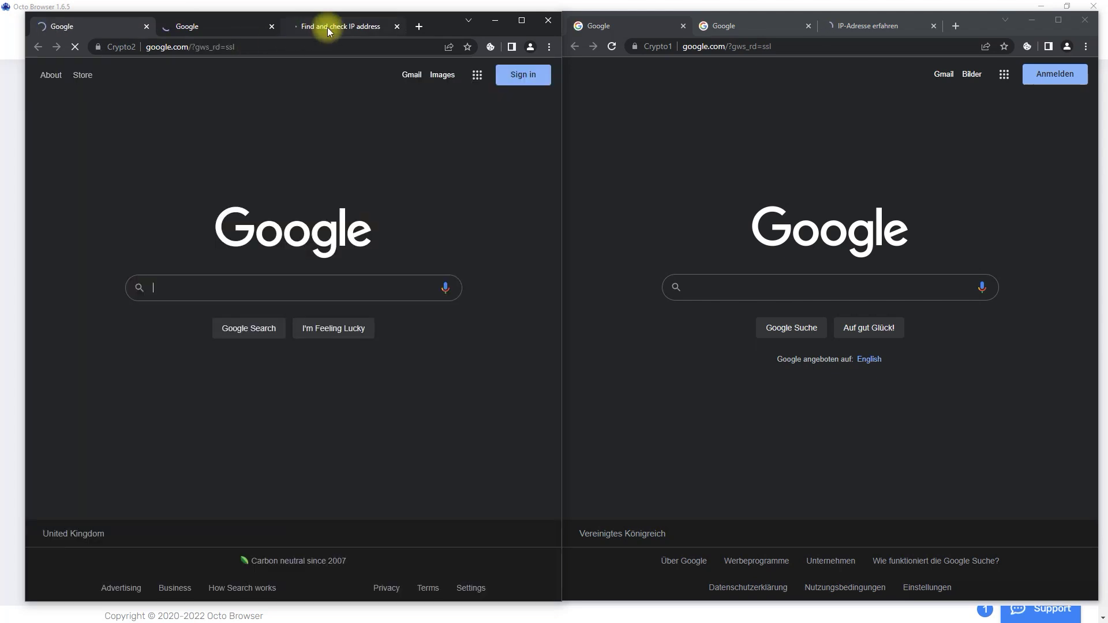
- Show whoer.net in the Crypto2 and Crypto1 windows, confirming 100% disguise for both IPs
left_click(327, 27)
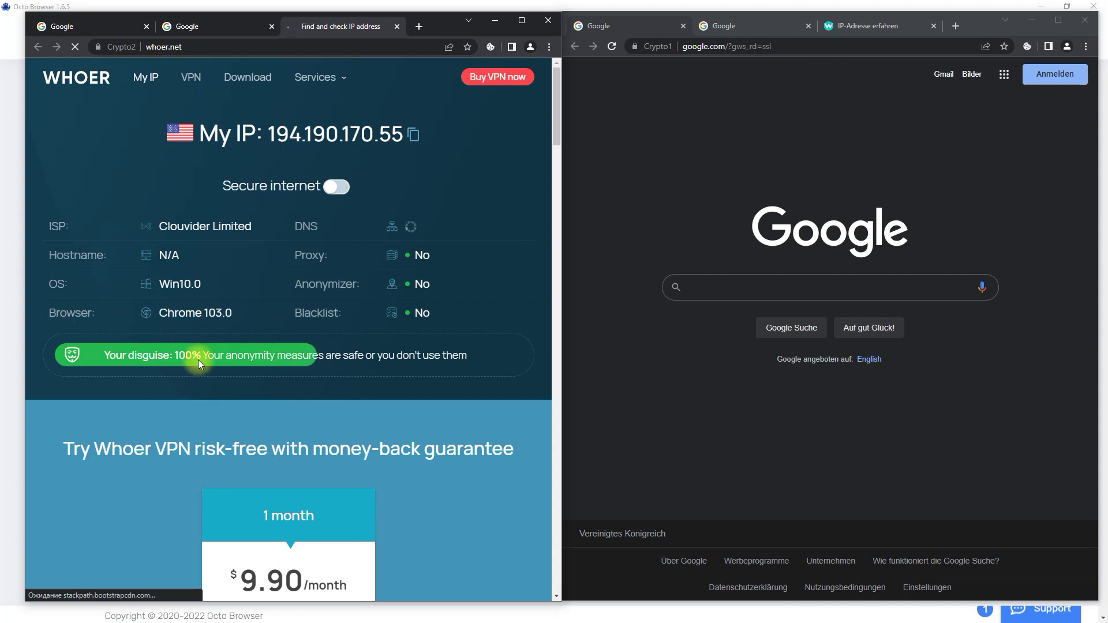
left_click(876, 26)
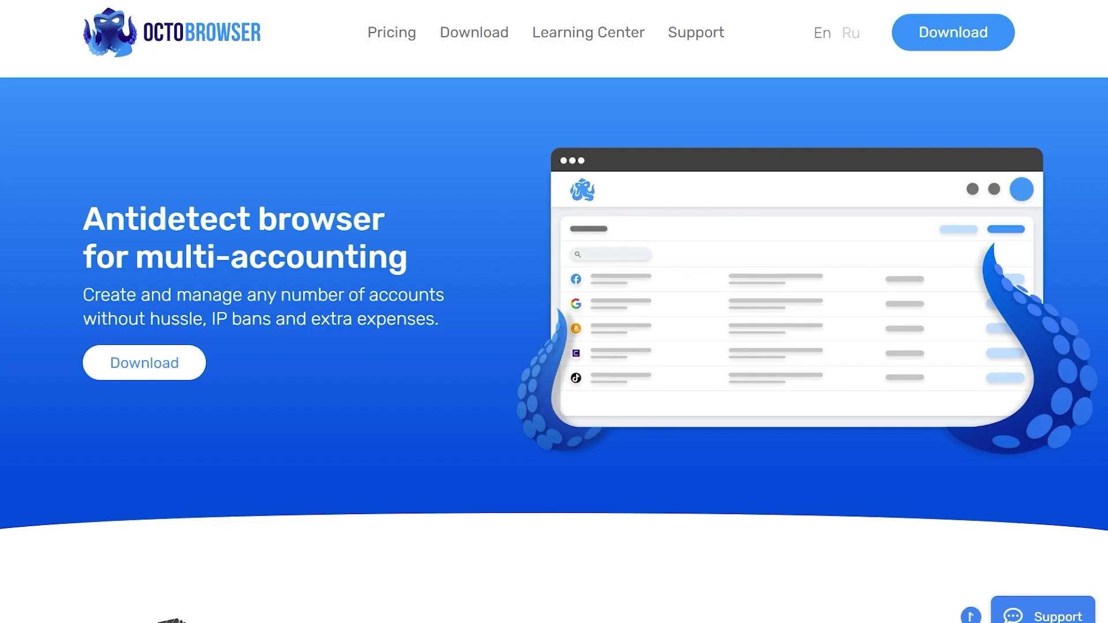
- Scroll down the homepage past the features to the Frequently asked question section
scroll(554, 346, "down", 2)
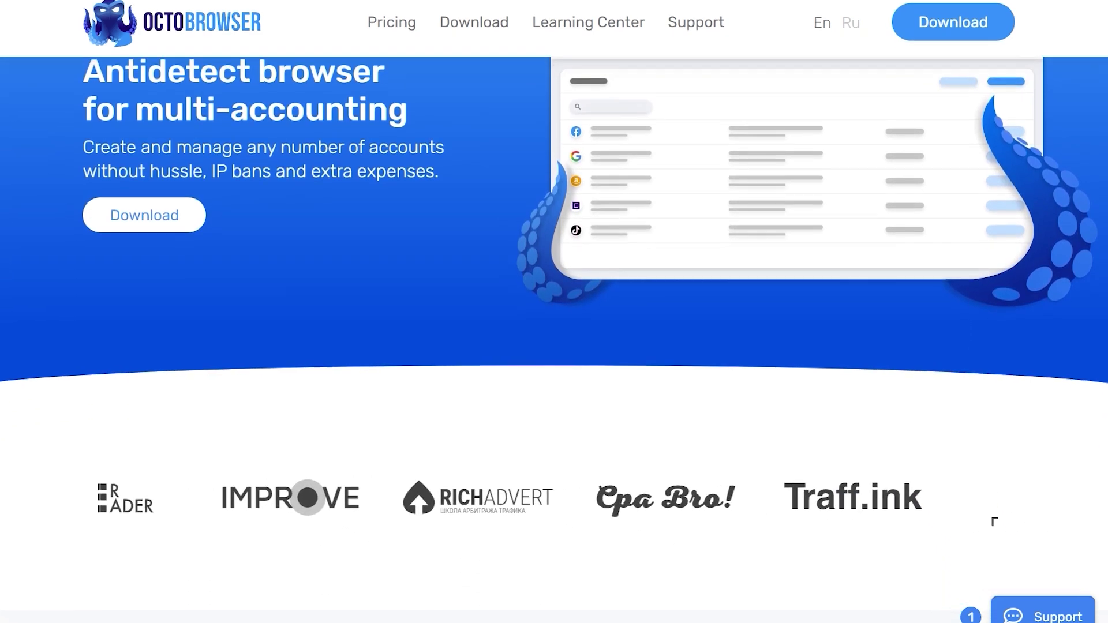
scroll(554, 347, "down", 15)
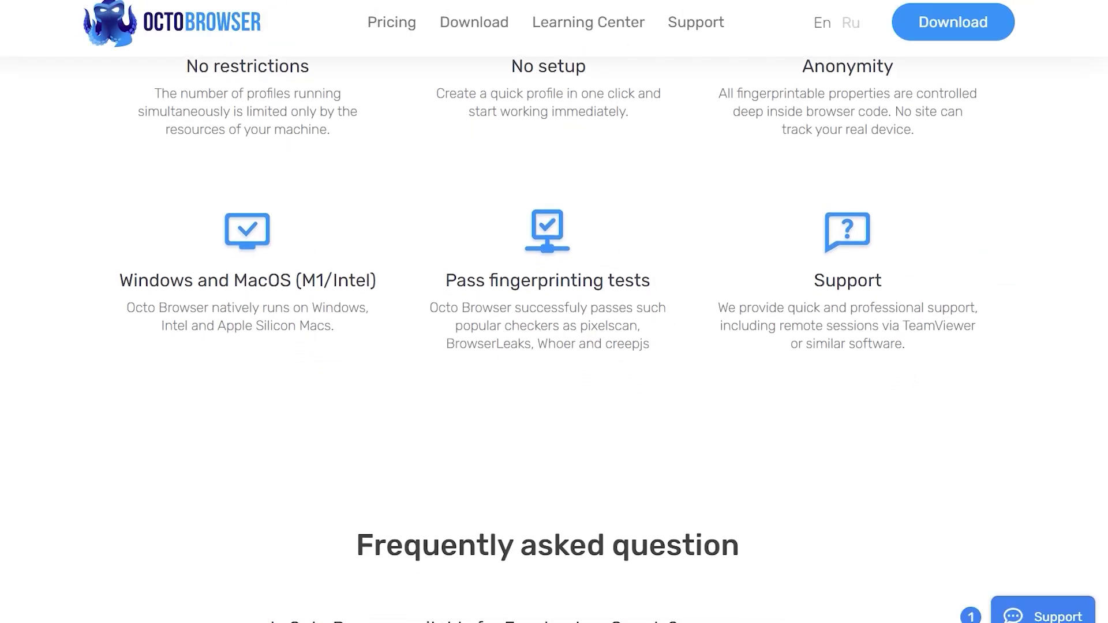
scroll(554, 312, "down", 2)
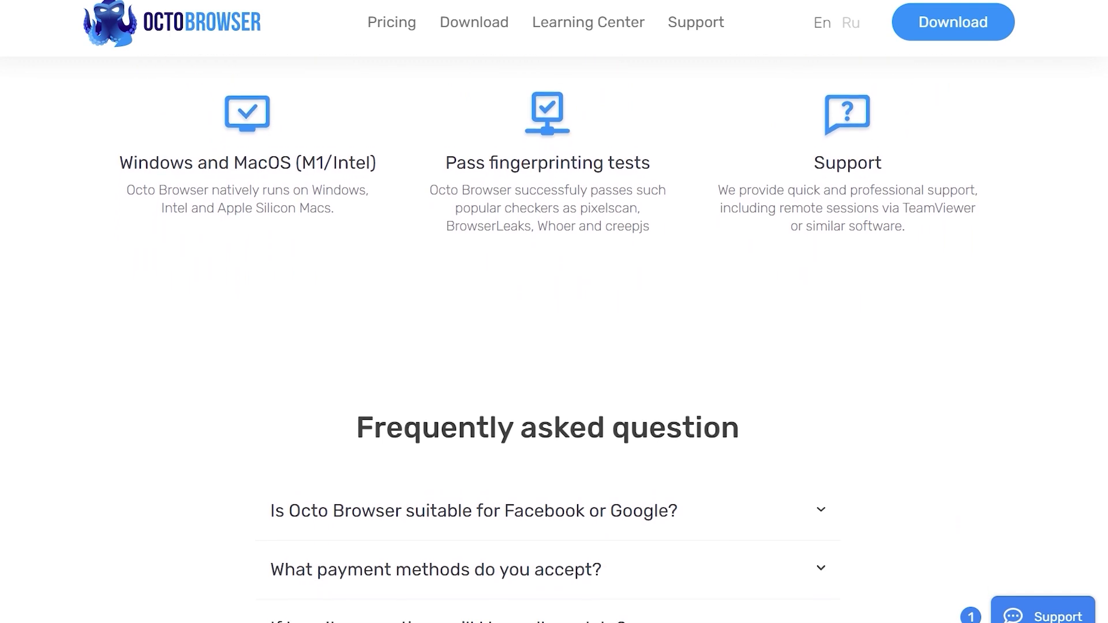
scroll(554, 311, "down", 2)
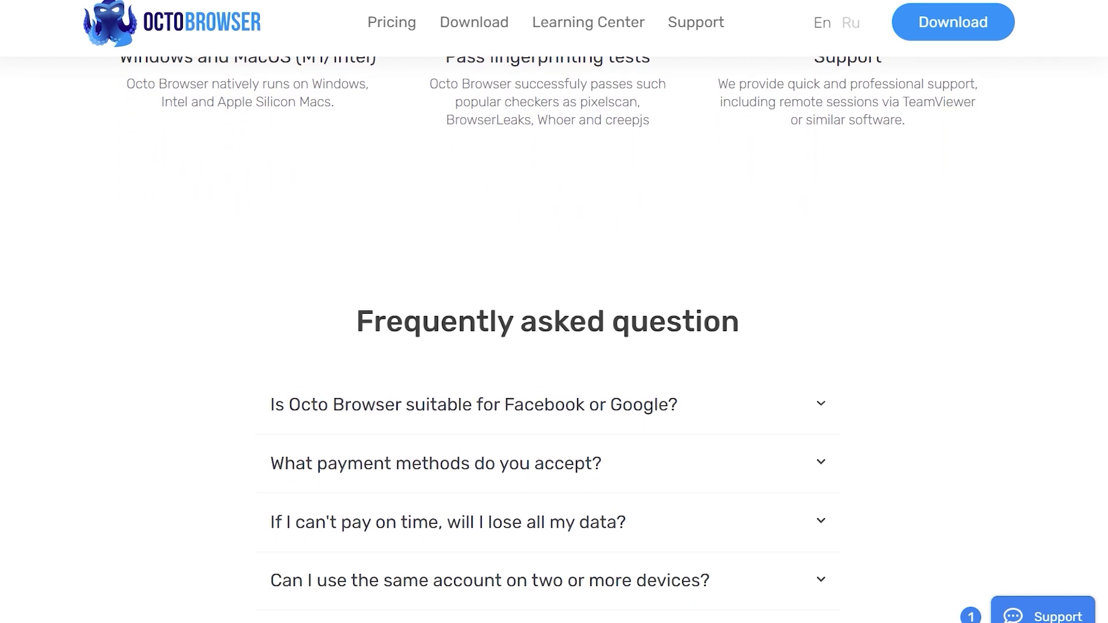